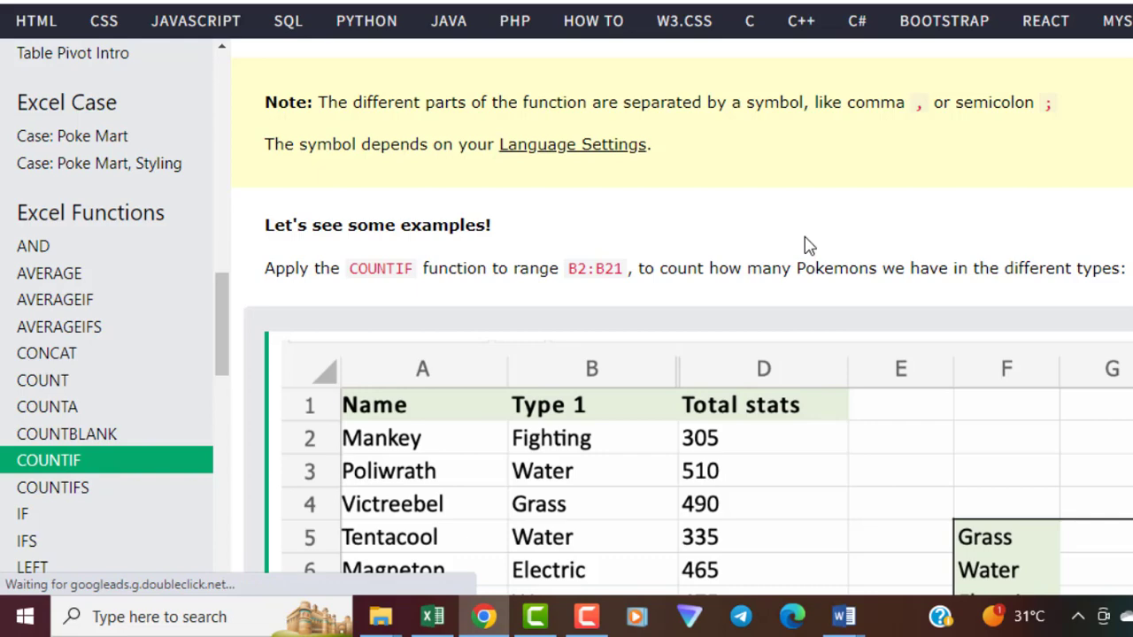
- Read through the COUNTIF lesson's description, usage steps, separator note and Pokemon example for range B2:B21
scroll(841, 227, "up", 6)
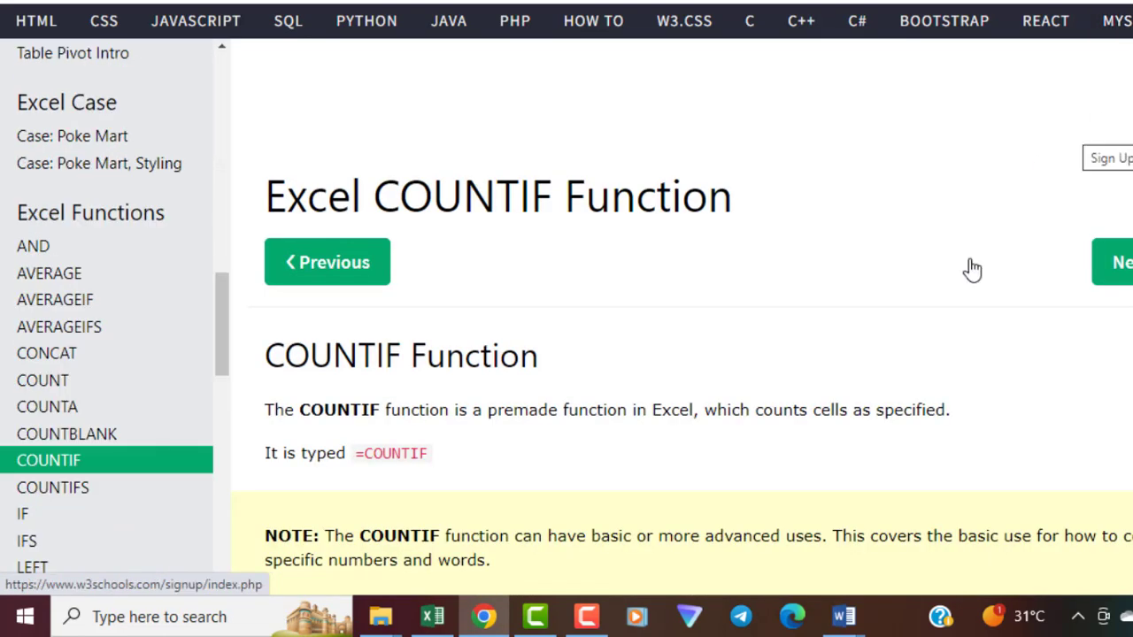
scroll(972, 270, "down", 1)
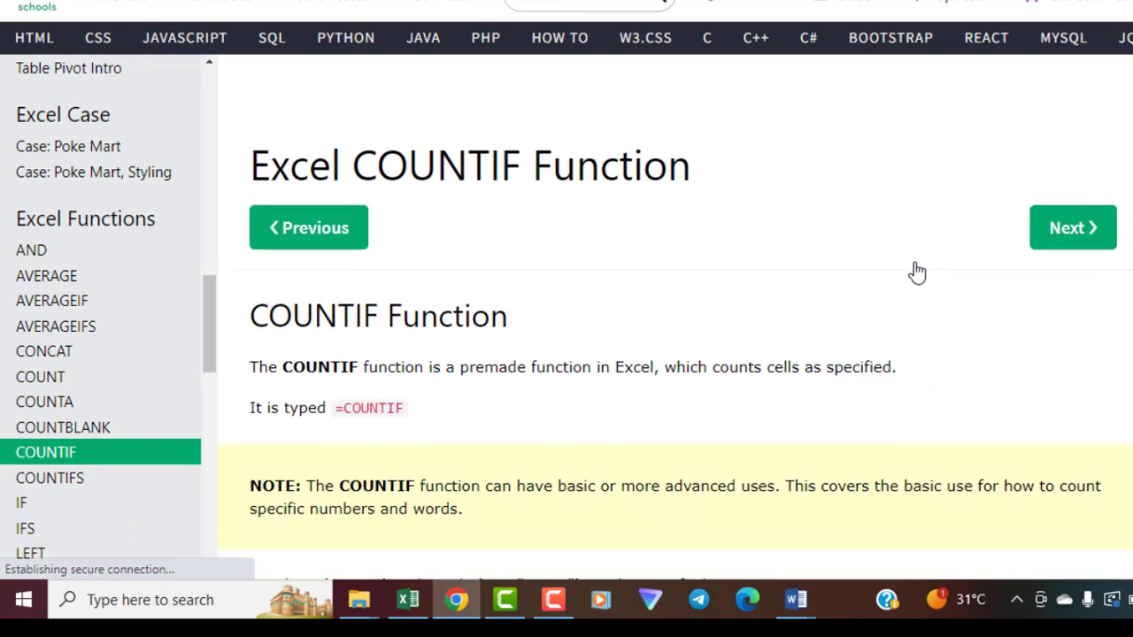
scroll(918, 272, "down", 1)
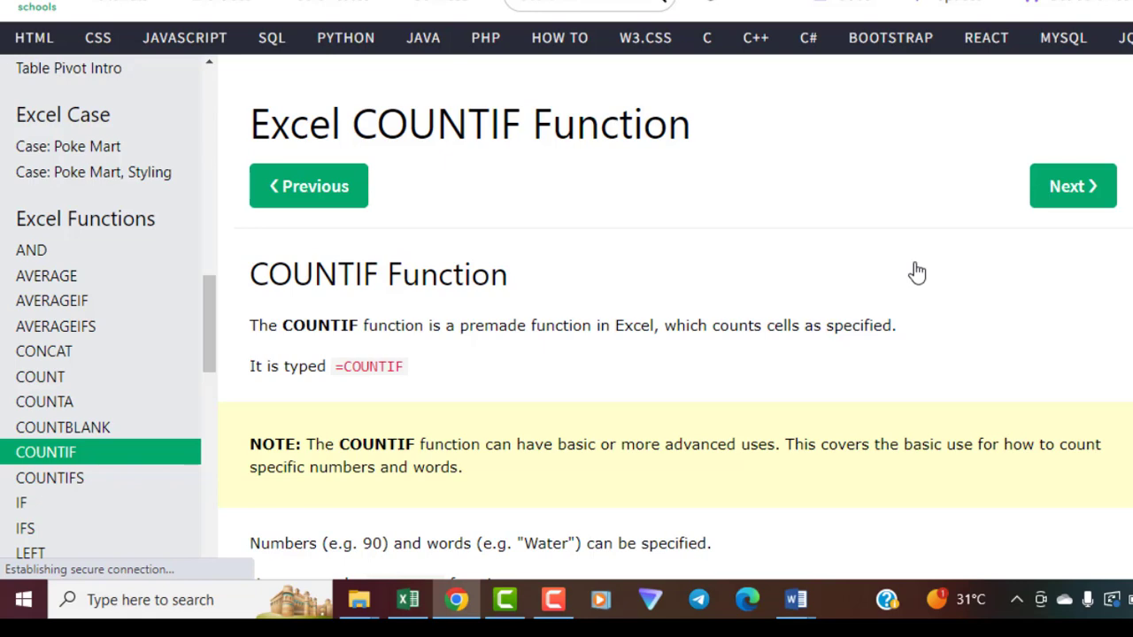
scroll(917, 272, "down", 5)
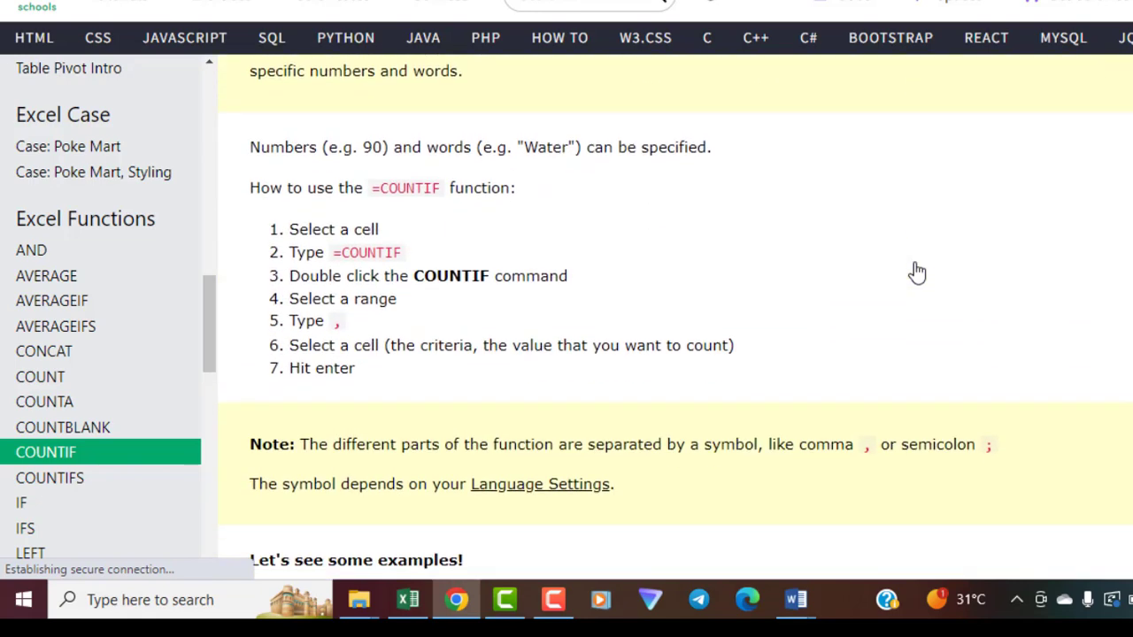
scroll(918, 272, "down", 1)
scroll(917, 271, "down", 5)
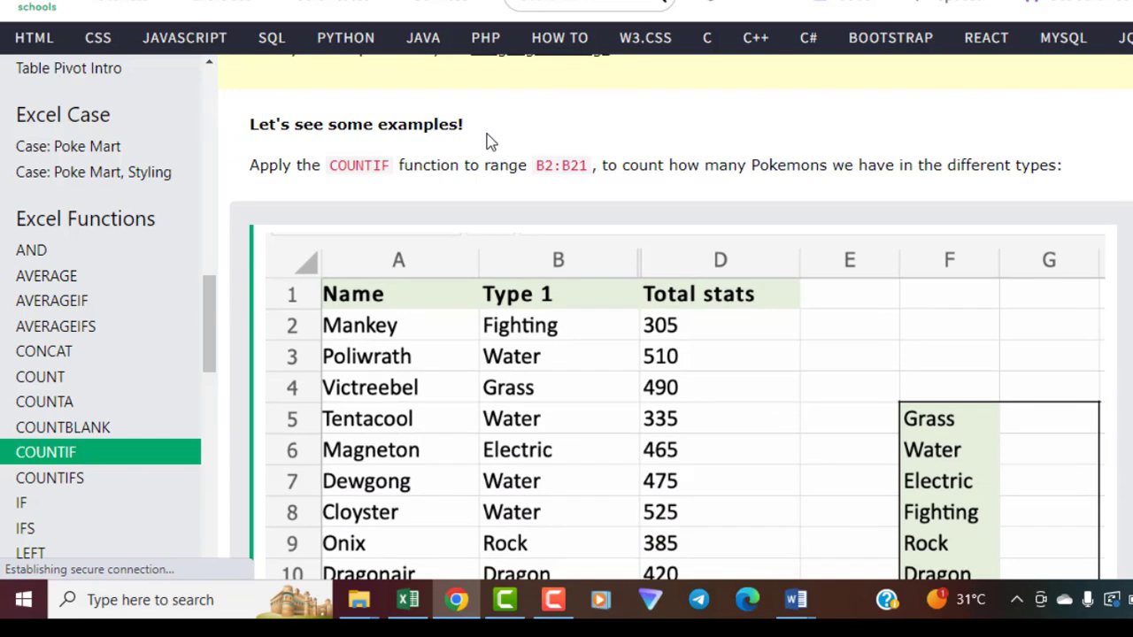
scroll(491, 142, "down", 1)
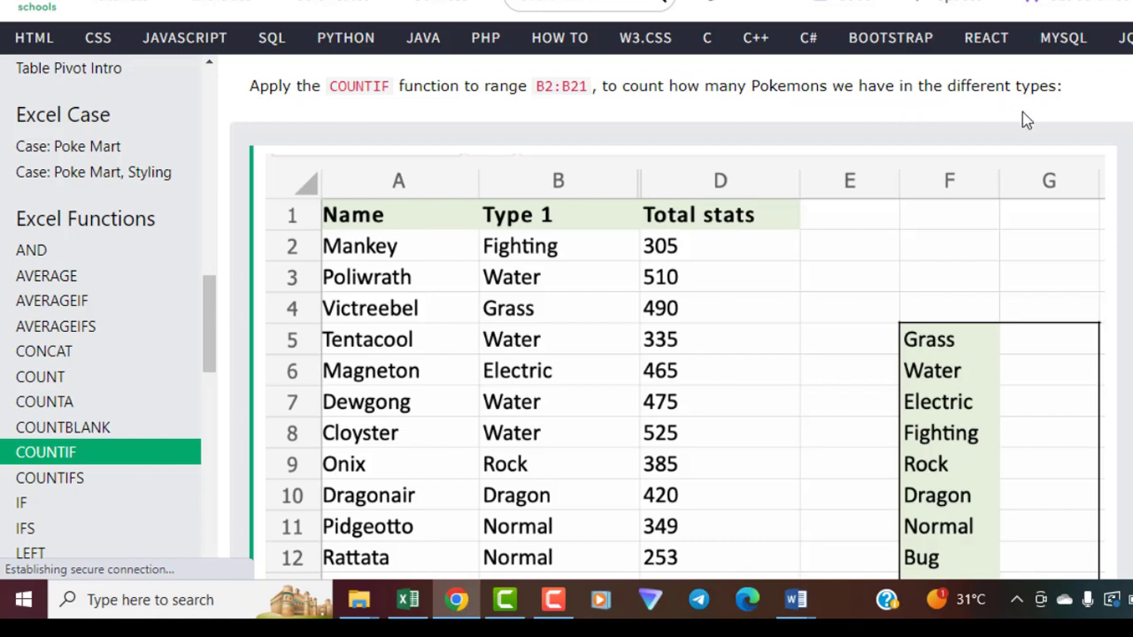
scroll(1027, 121, "down", 1)
scroll(1027, 120, "down", 1)
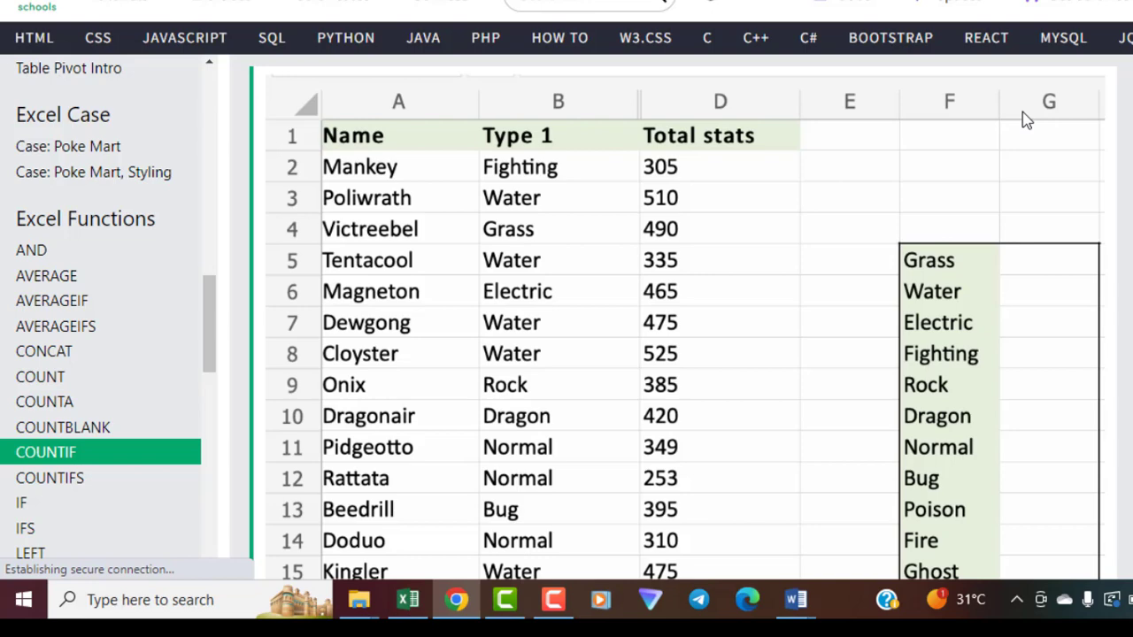
- Copy the values of the Pokemon example table and dismiss the copy notice
scroll(1027, 121, "down", 5)
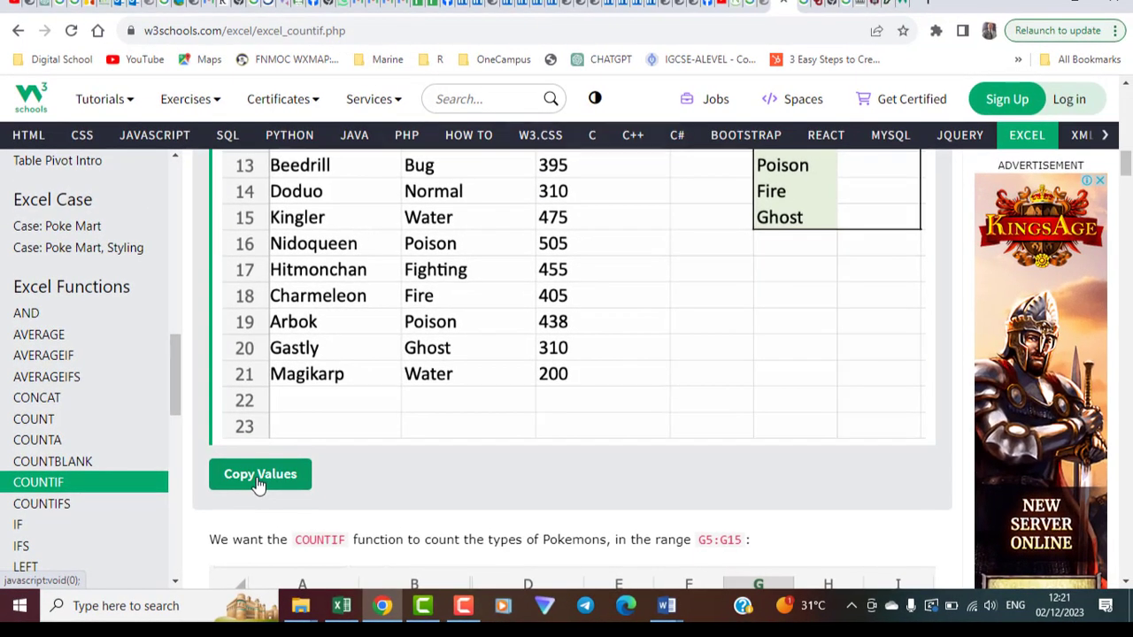
left_click(259, 482)
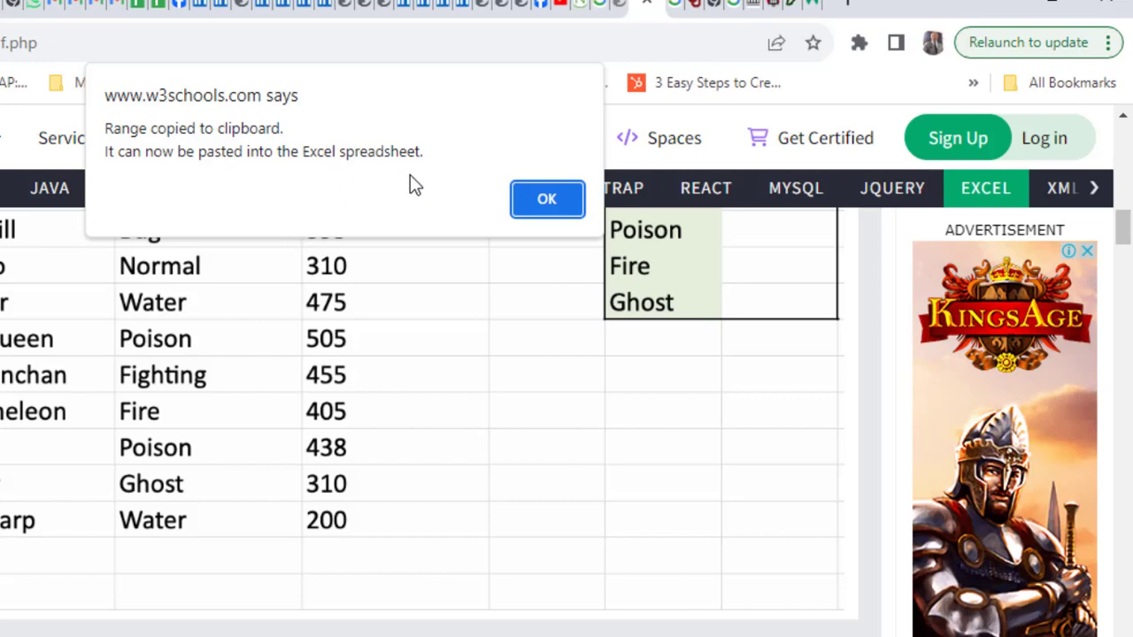
left_click(549, 203)
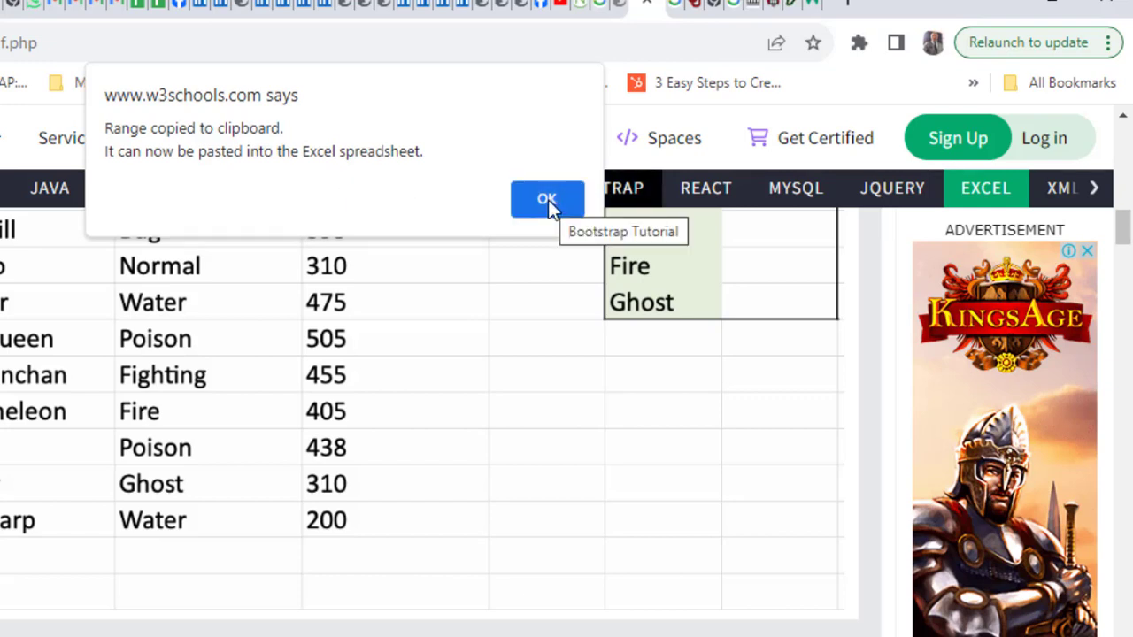
left_click(549, 204)
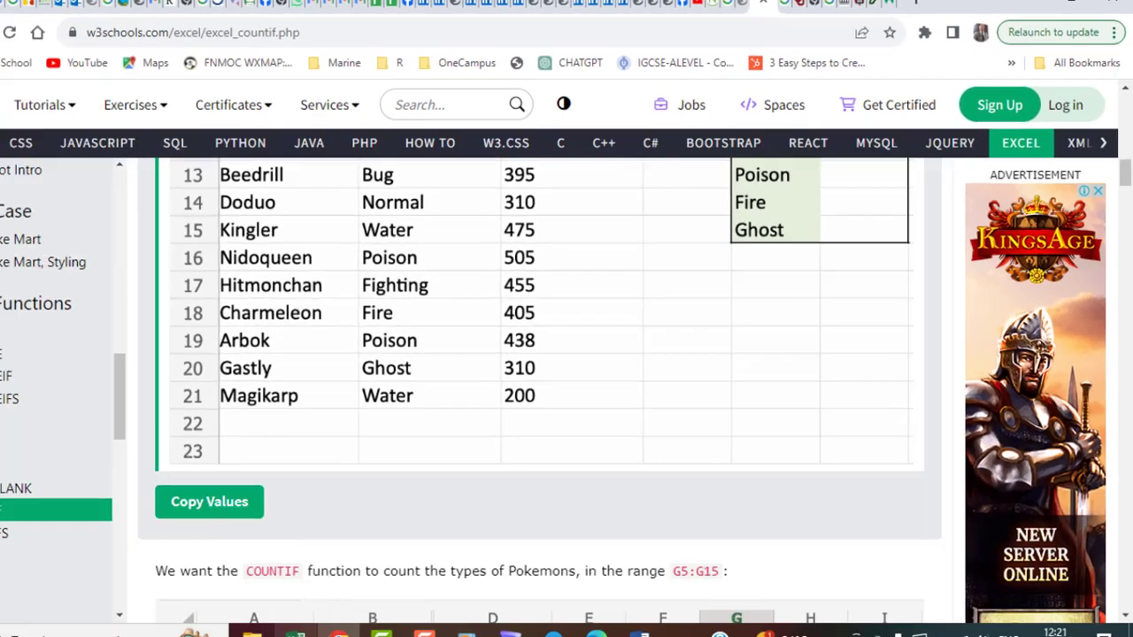
- Switch to Excel, create a new blank workbook and paste the copied Pokemon table at cell A1
left_click(522, 631)
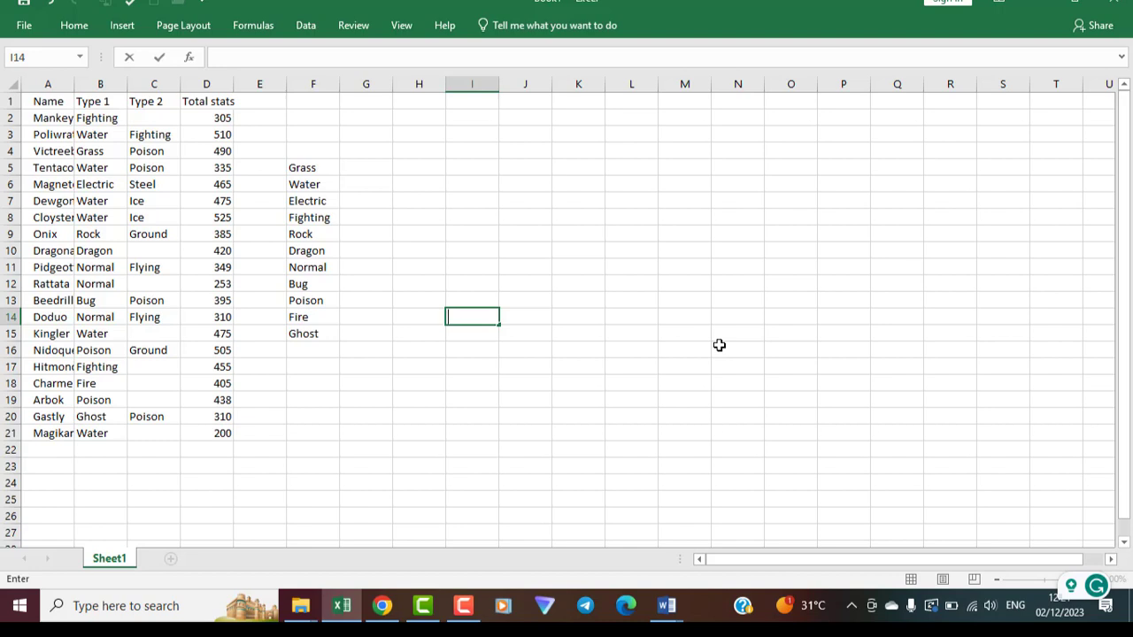
key("ctrl+n")
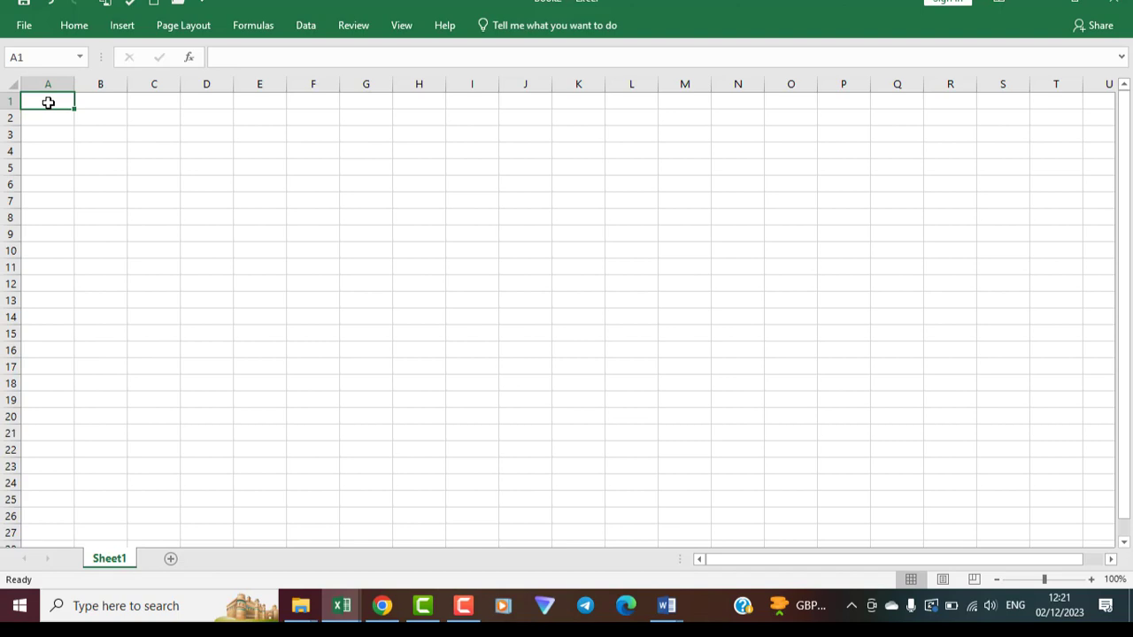
key("ctrl+v")
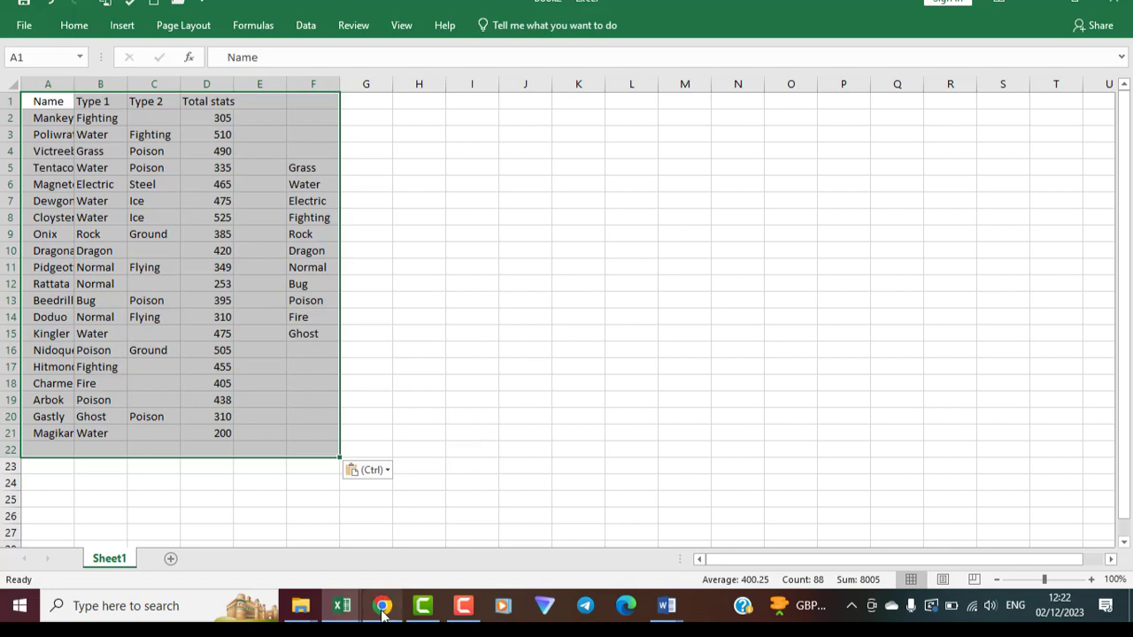
mouse_move(381, 607)
left_click(371, 568)
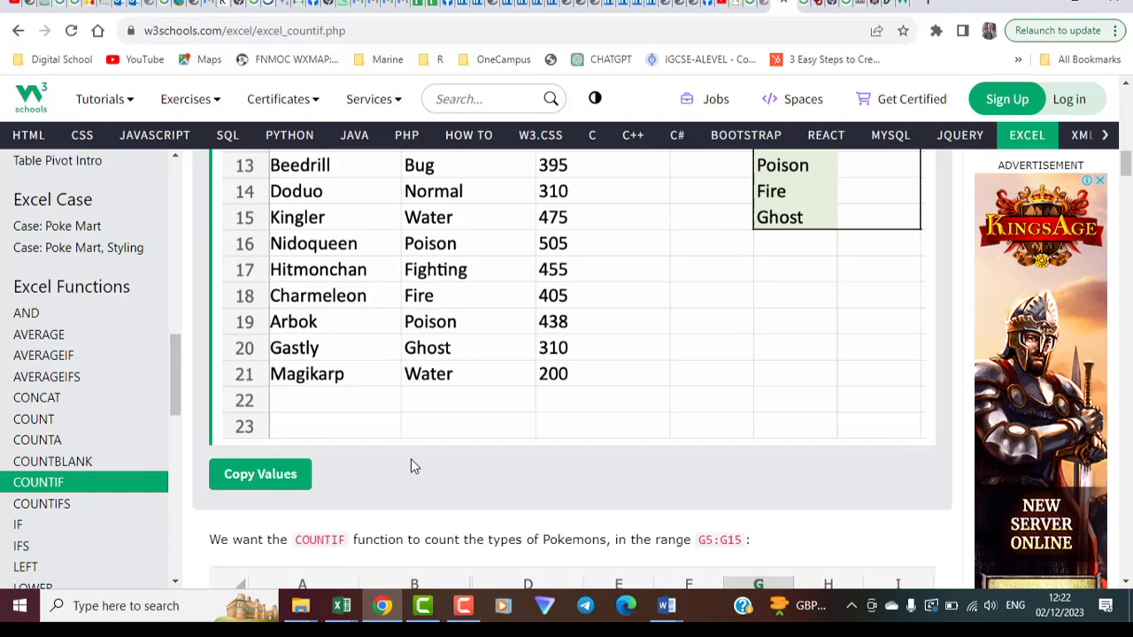
mouse_move(339, 617)
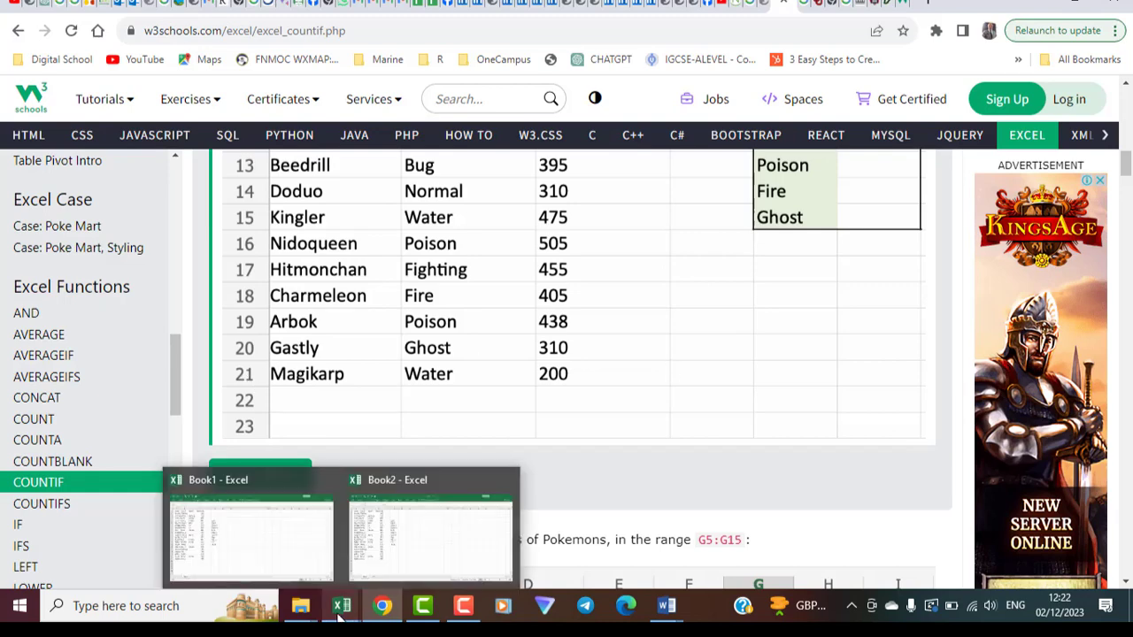
left_click(428, 546)
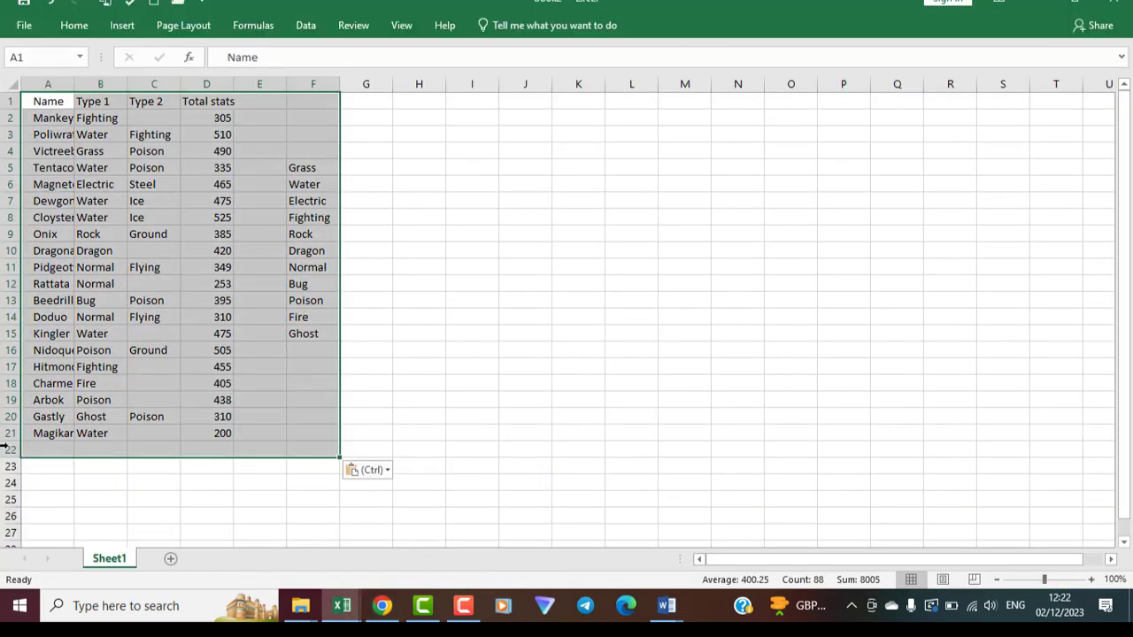
- Widen columns A to C so that the Pokemon names and types fit in their cells
left_click(464, 401)
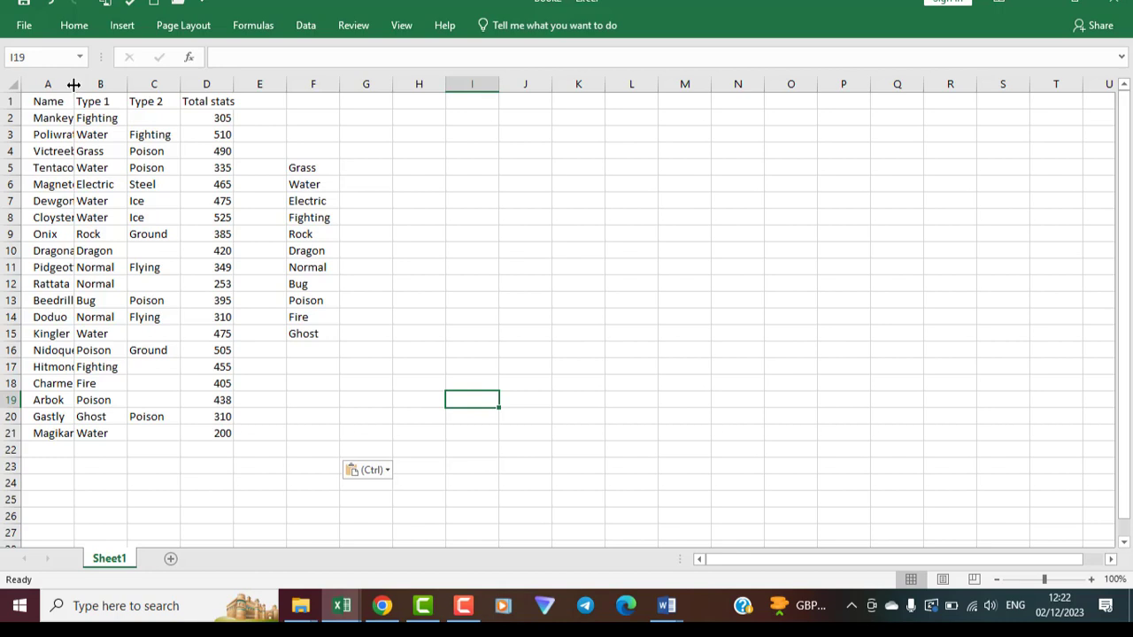
left_click_drag(73, 84, 172, 80)
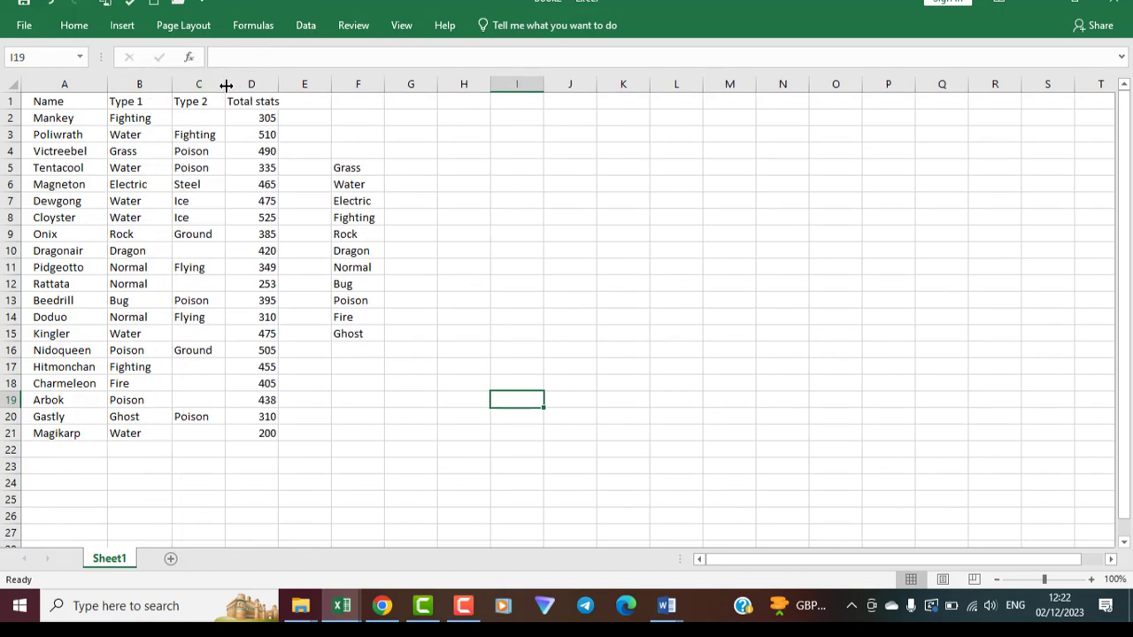
left_click_drag(225, 84, 243, 84)
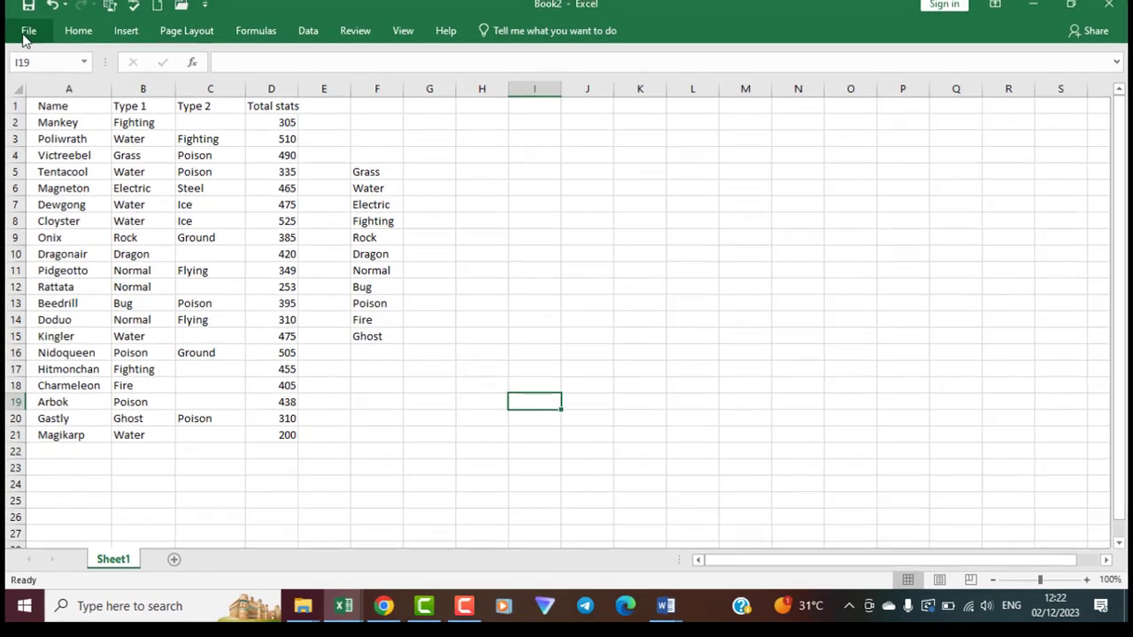
- Start saving the workbook to the Desktop under a new name and create a folder there named Countif practice
left_click(19, 28)
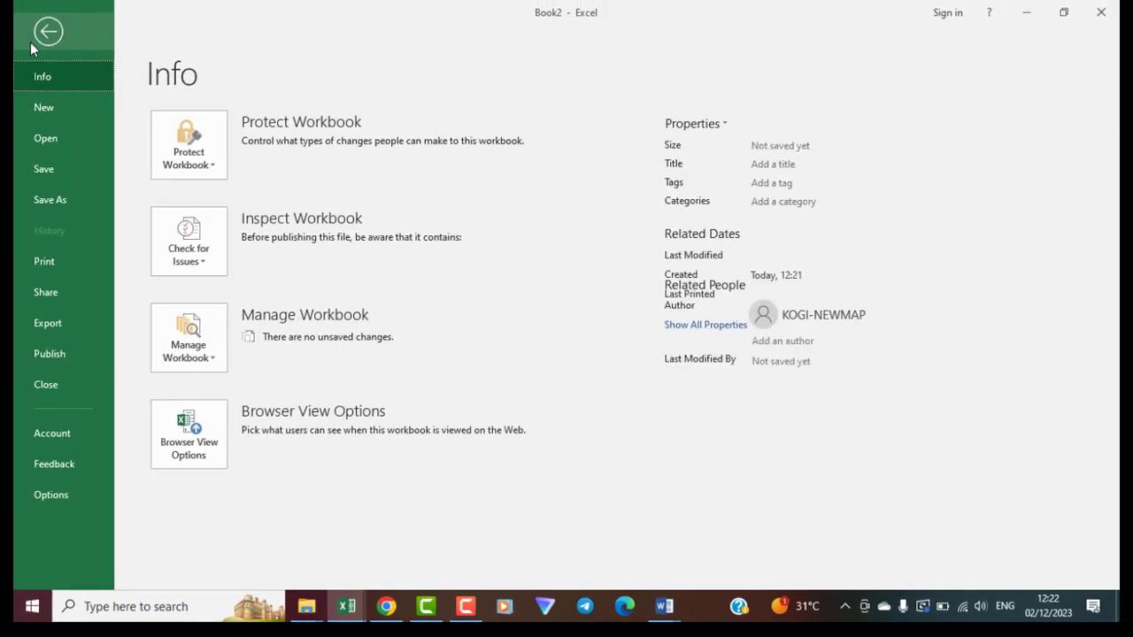
left_click(54, 201)
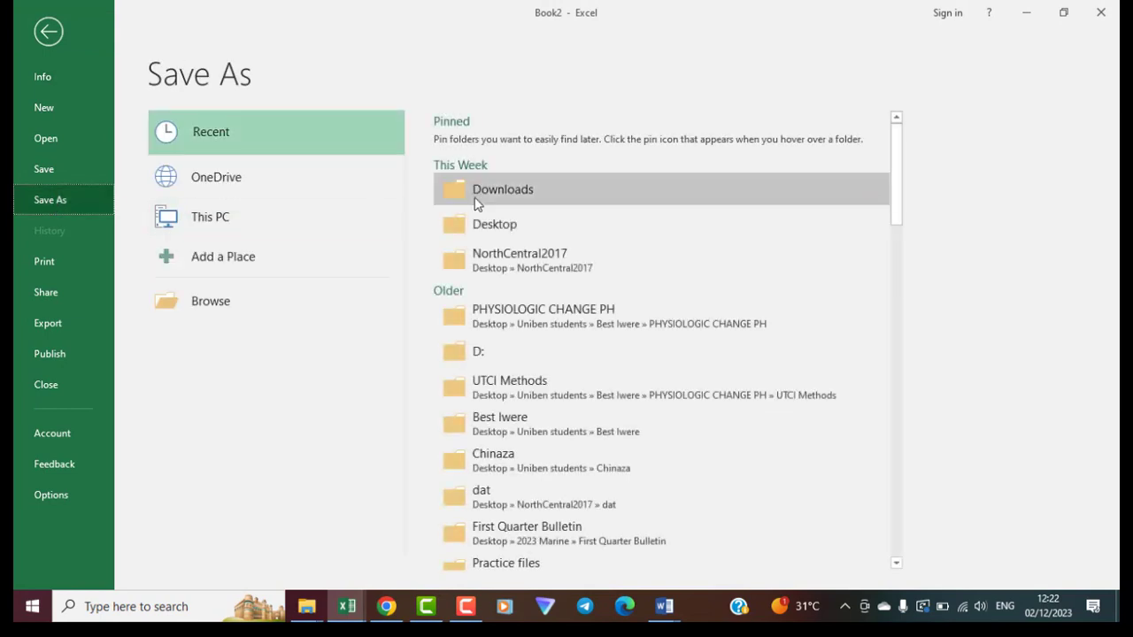
left_click(487, 224)
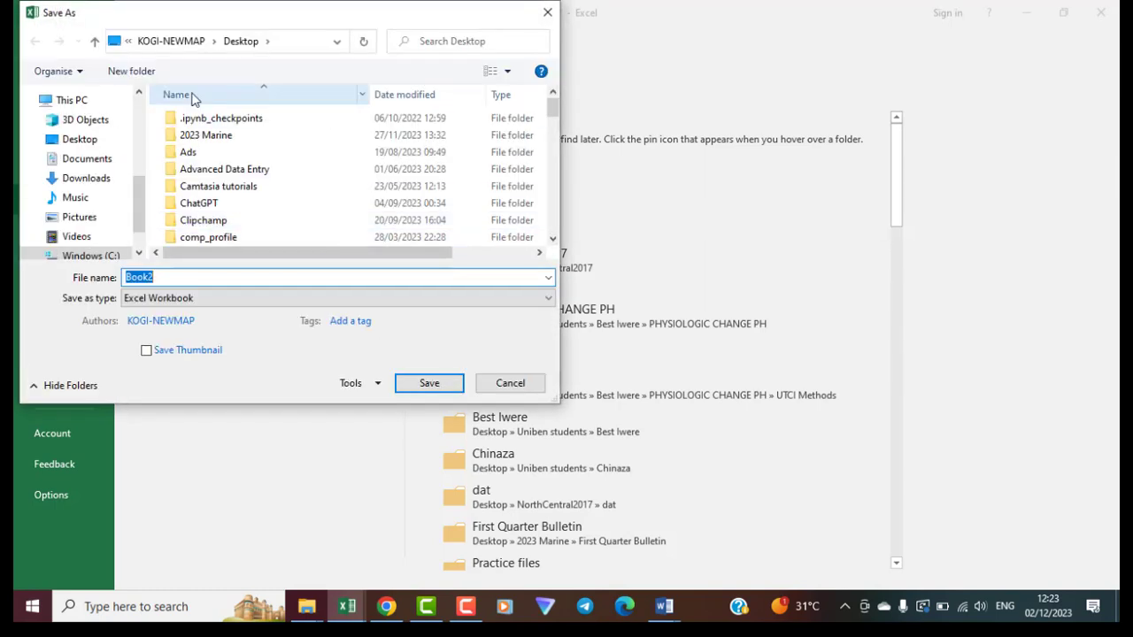
left_click(133, 74)
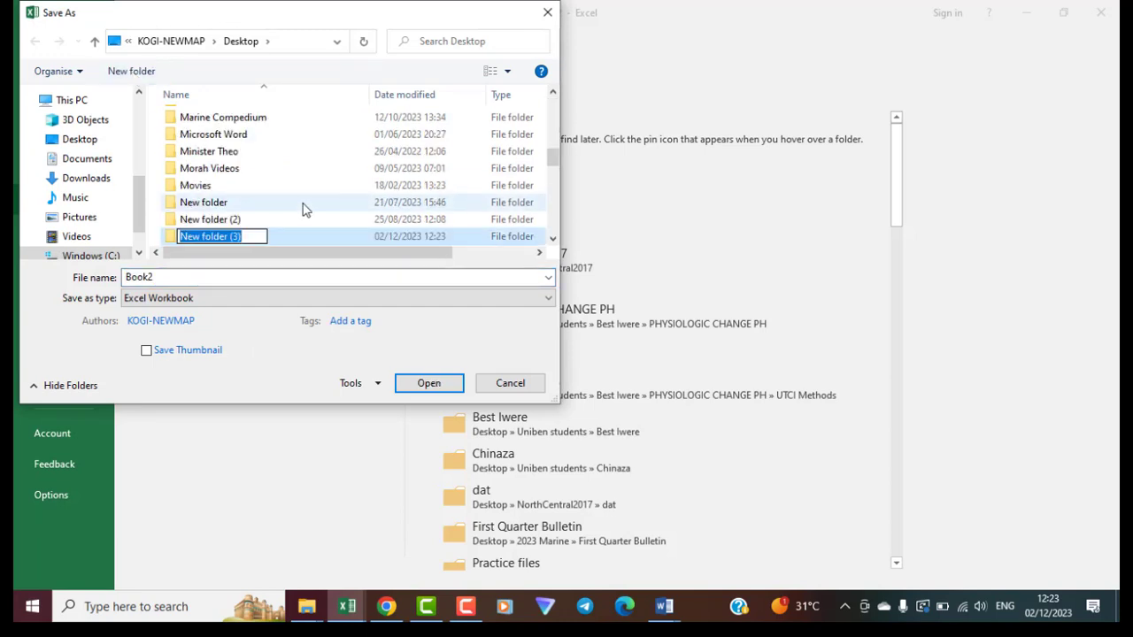
type("Cou")
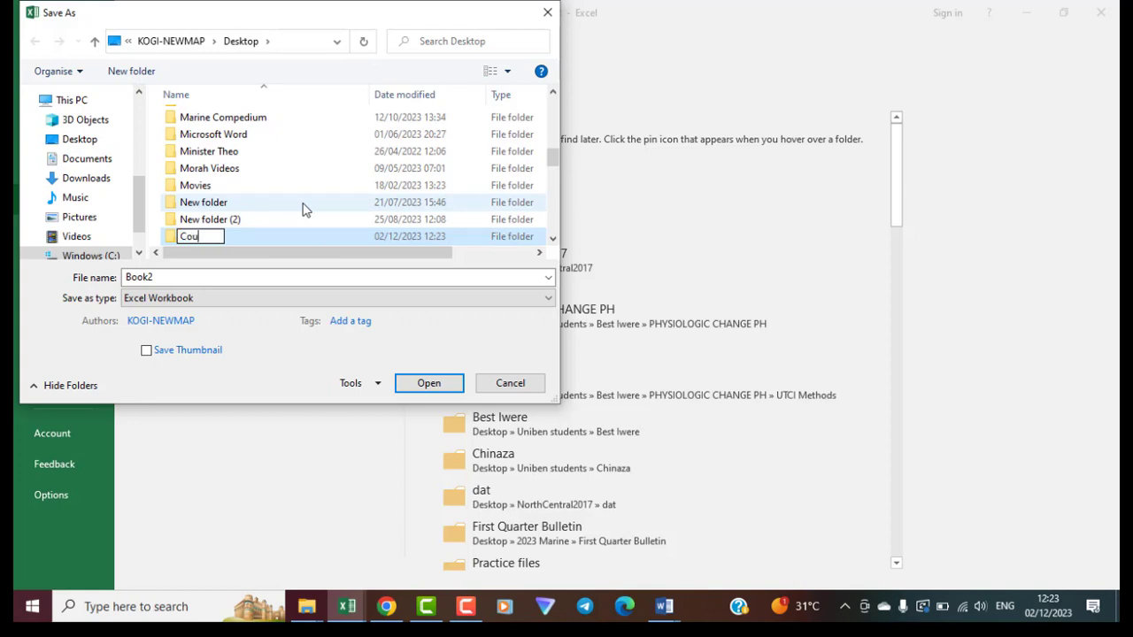
type("ntif practice")
left_click(294, 236)
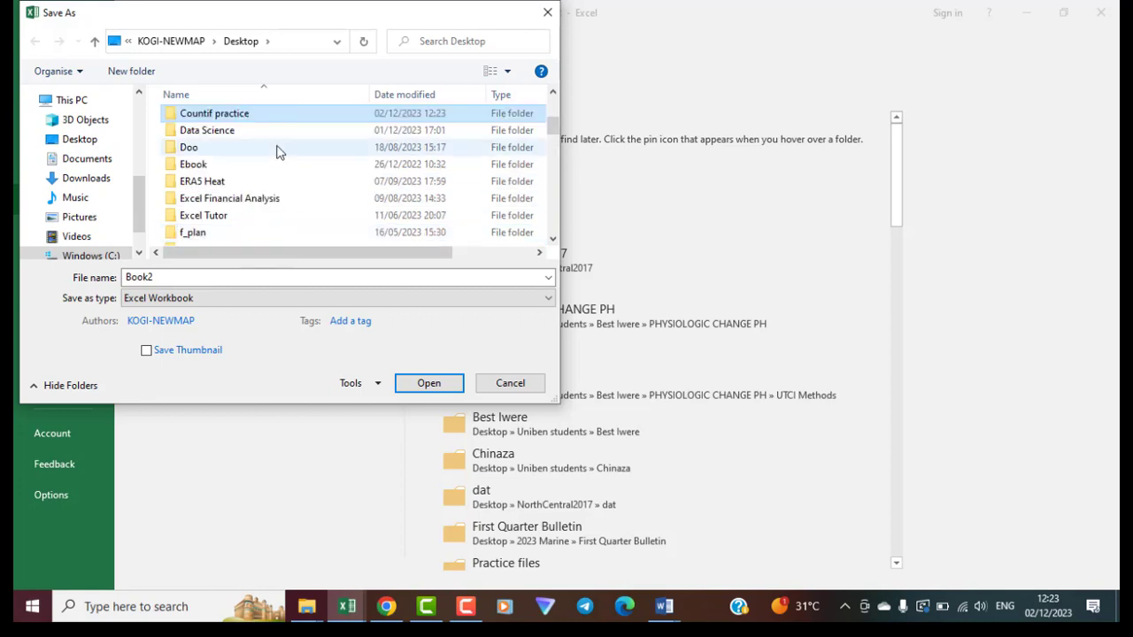
- Save the workbook as countif_practice inside the Countif practice folder
double_click(268, 116)
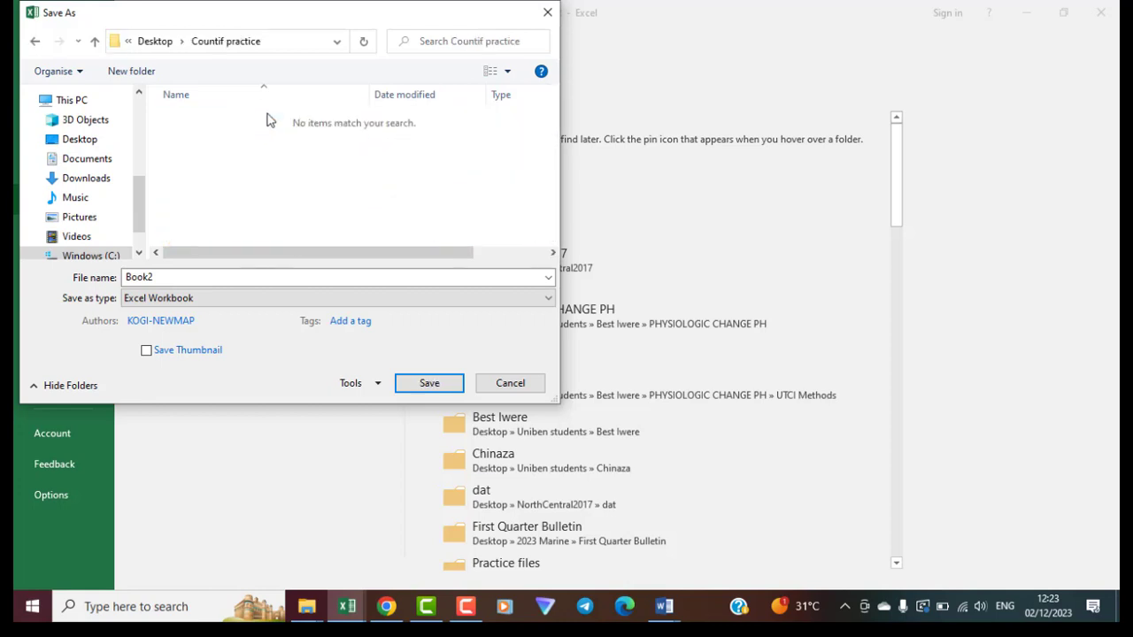
double_click(174, 277)
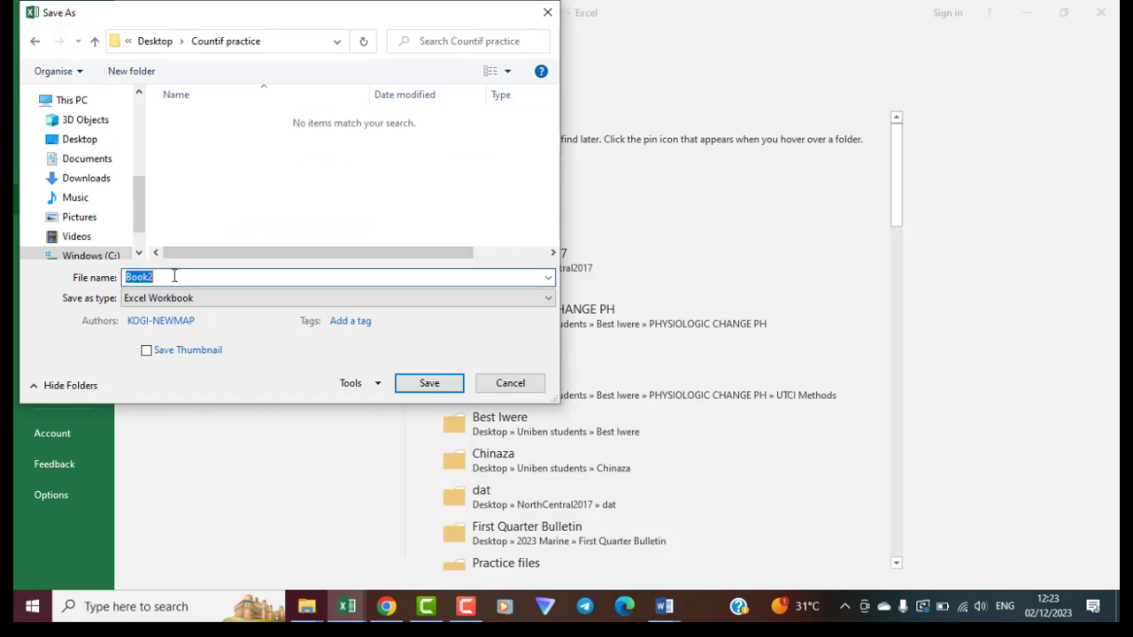
type("C")
key("BackSpace")
type("countif_practice")
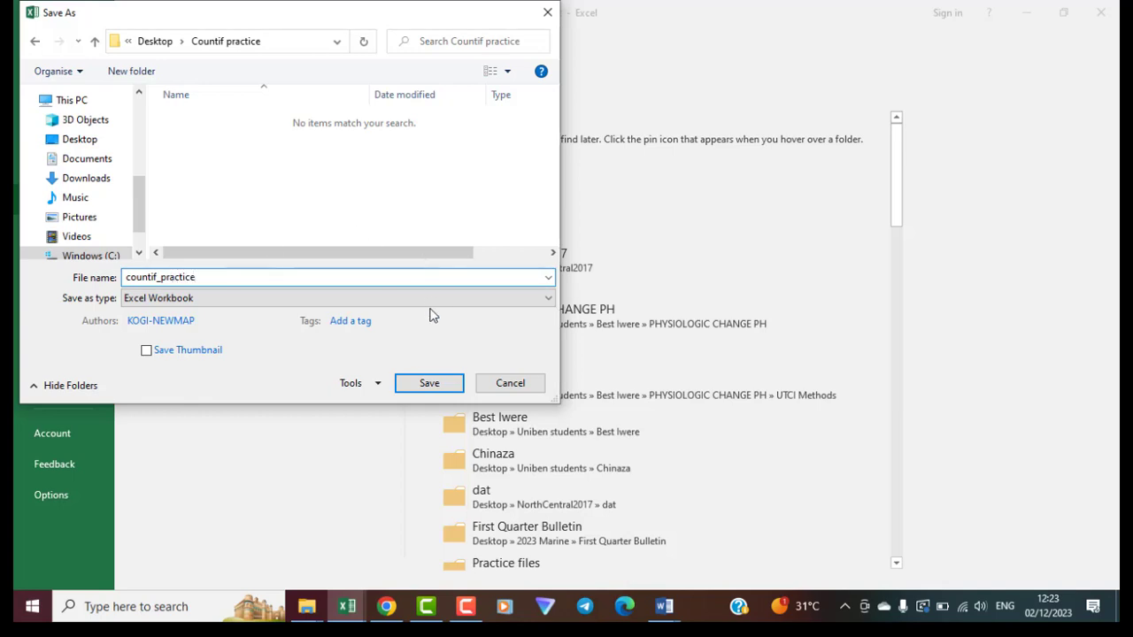
left_click(428, 383)
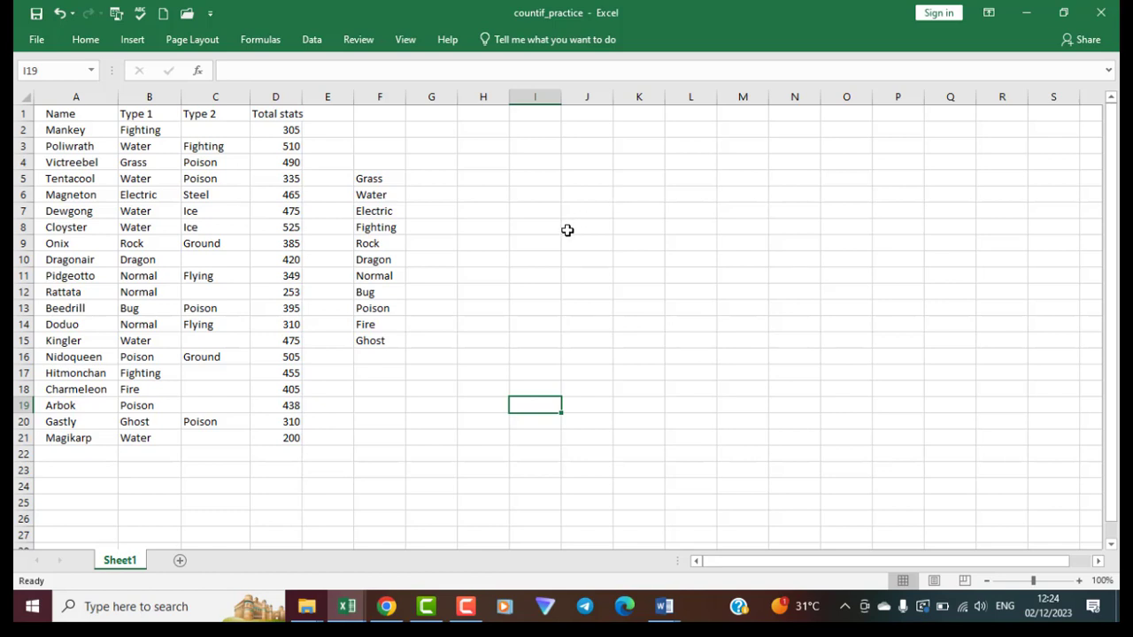
- Switch to Chrome and reread the COUNTIF example's instruction and table for counting Pokemon types in B2:B21
left_click(387, 612)
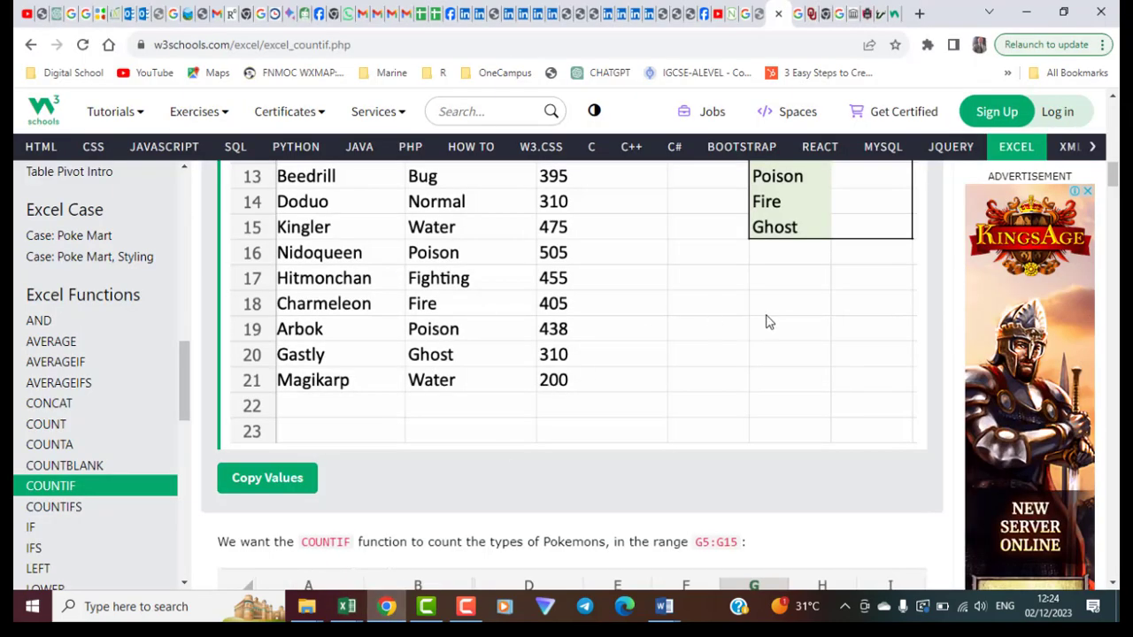
scroll(769, 321, "up", 3)
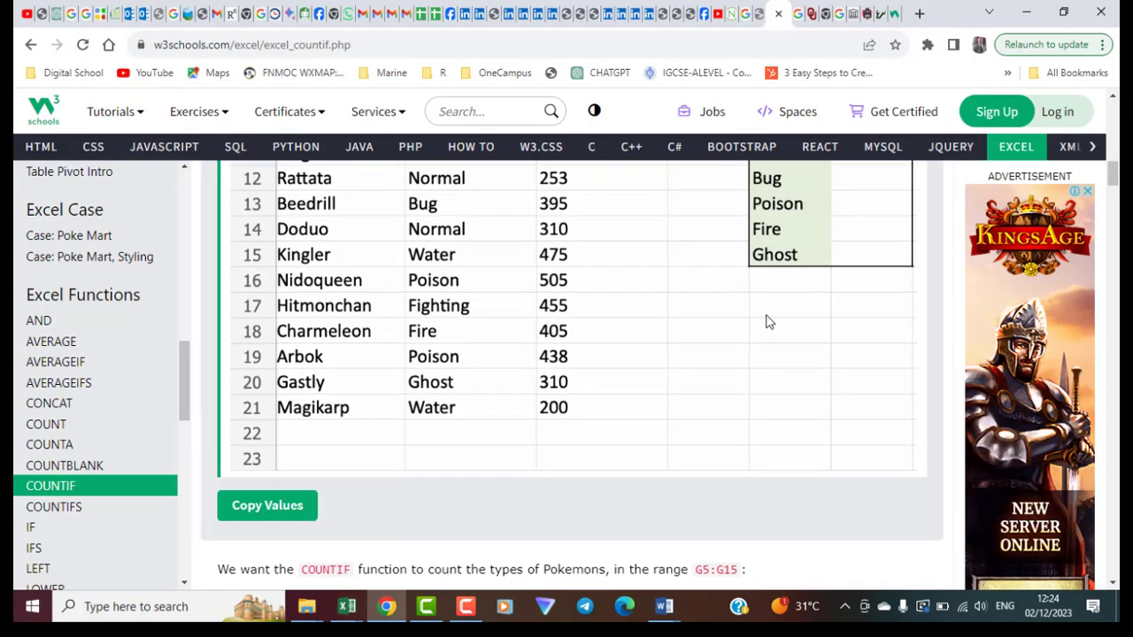
scroll(769, 321, "up", 3)
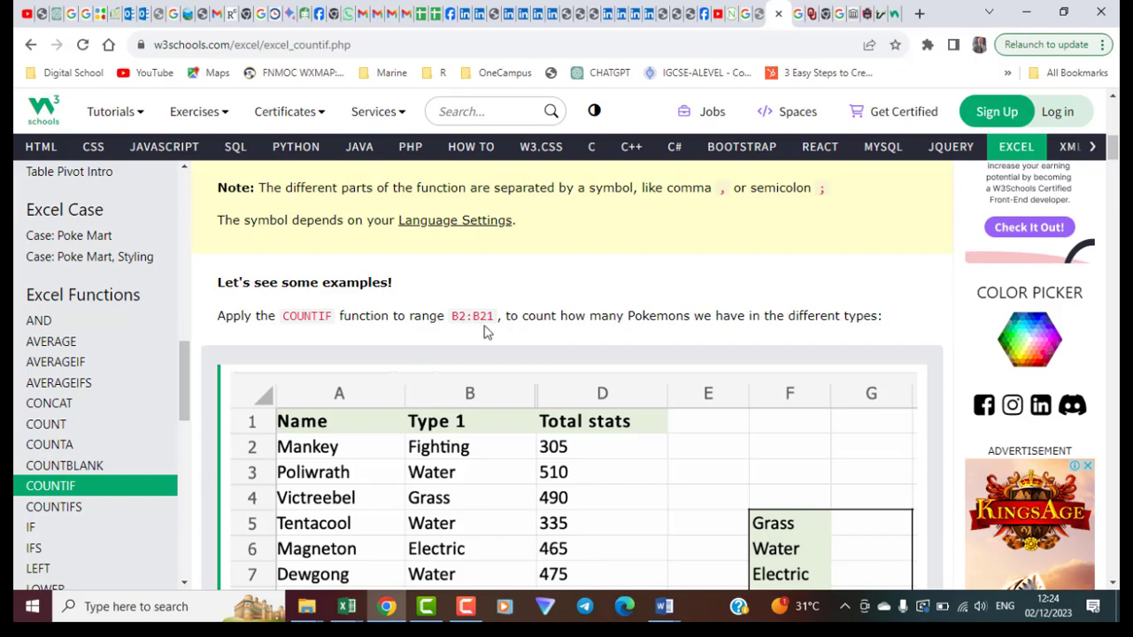
scroll(484, 332, "down", 2)
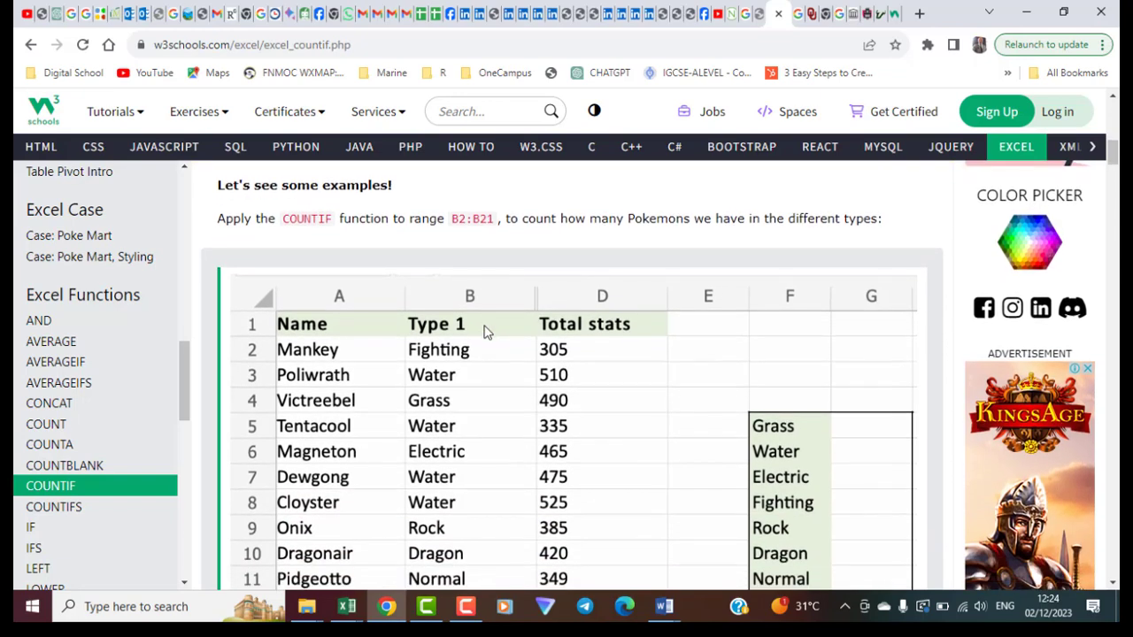
scroll(484, 331, "up", 1)
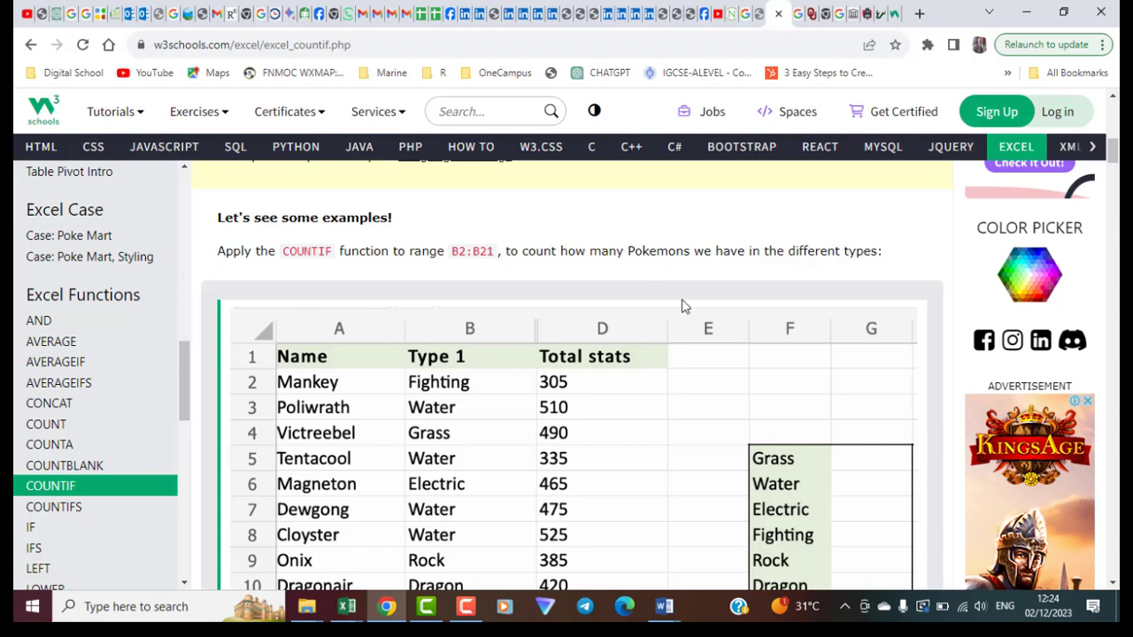
- Copy the sentence about applying COUNTIF to range B2:B21 from the page and switch to Word to paste it into a blank document
right_click(749, 273)
left_click(896, 269)
left_click_drag(885, 255, 219, 251)
key("ctrl+c")
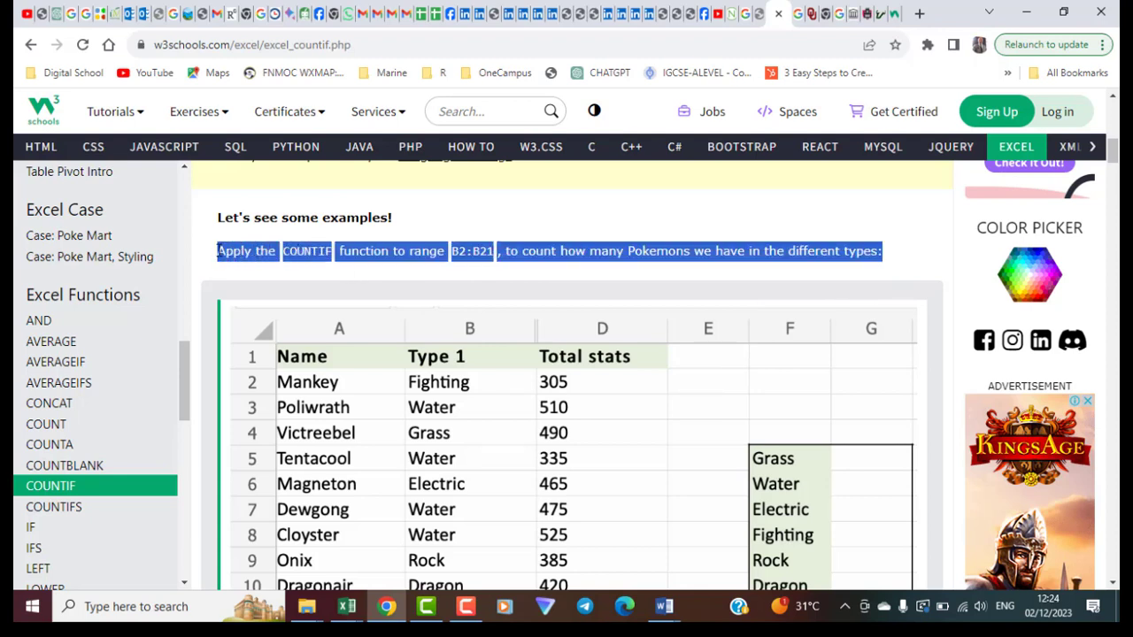
mouse_move(665, 611)
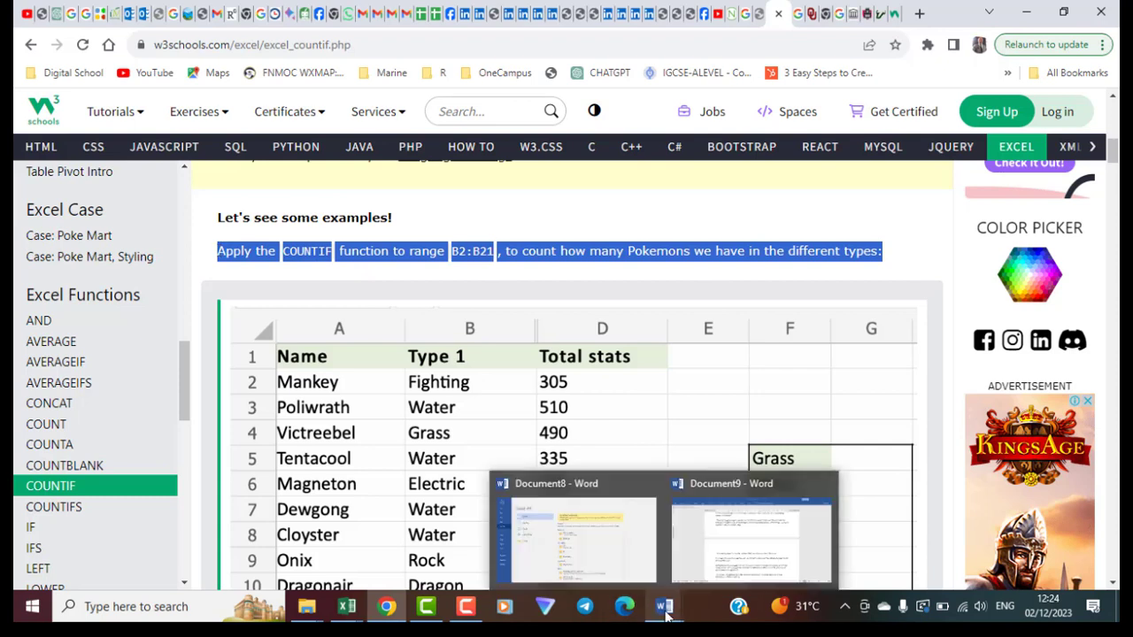
left_click(724, 559)
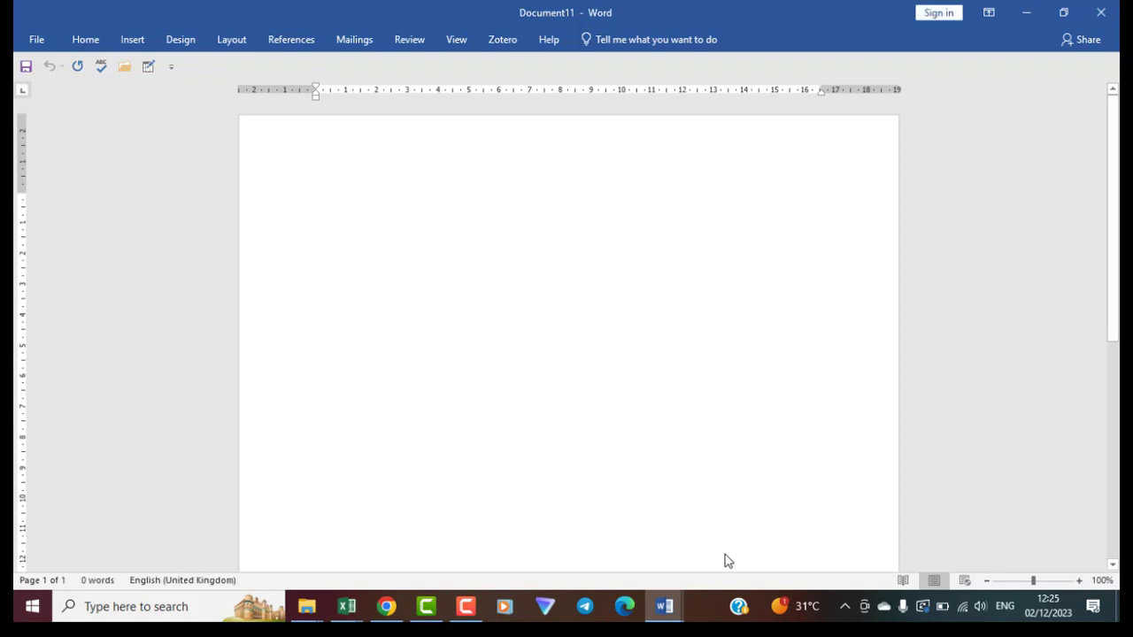
key("ctrl+v")
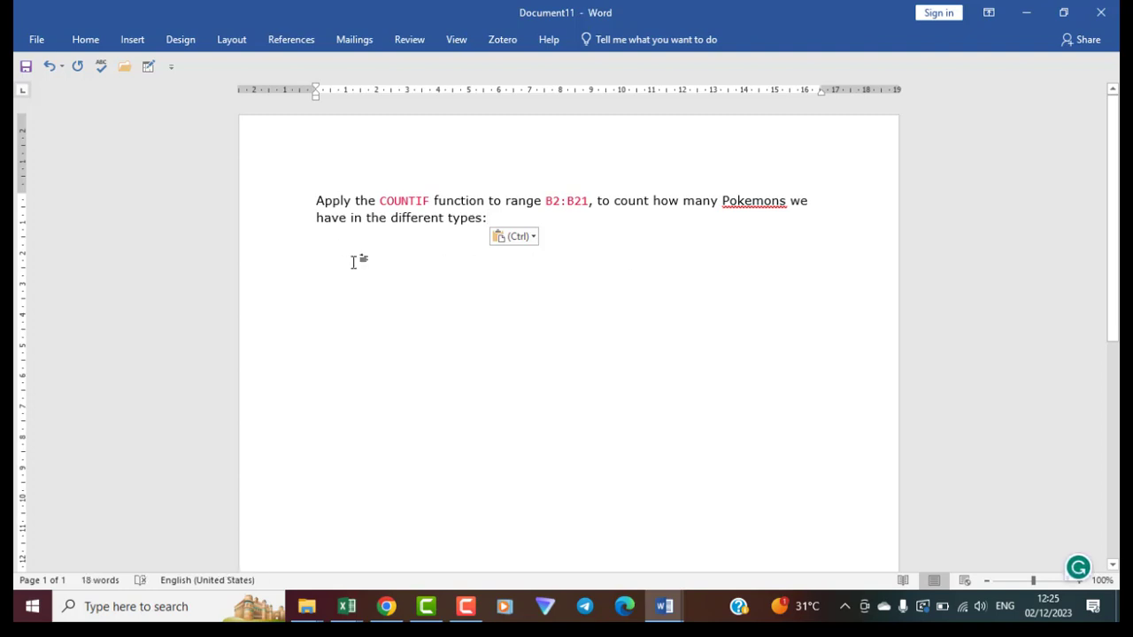
- Insert the word "Question" followed by a space before the pasted instruction sentence
left_click(317, 201)
type("Que")
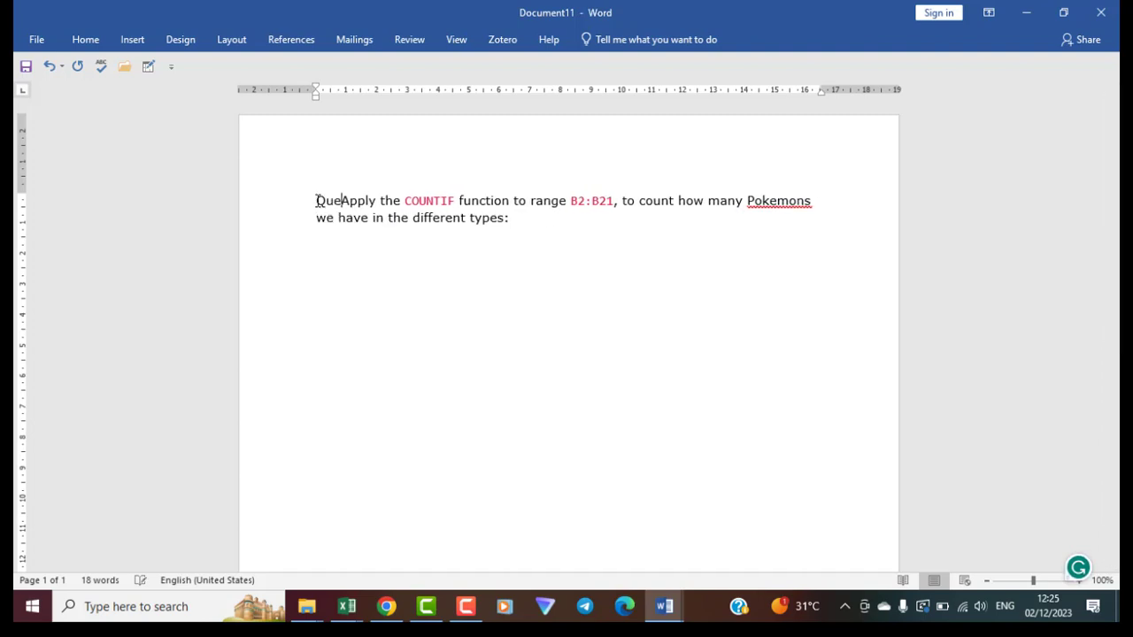
type("stion 1")
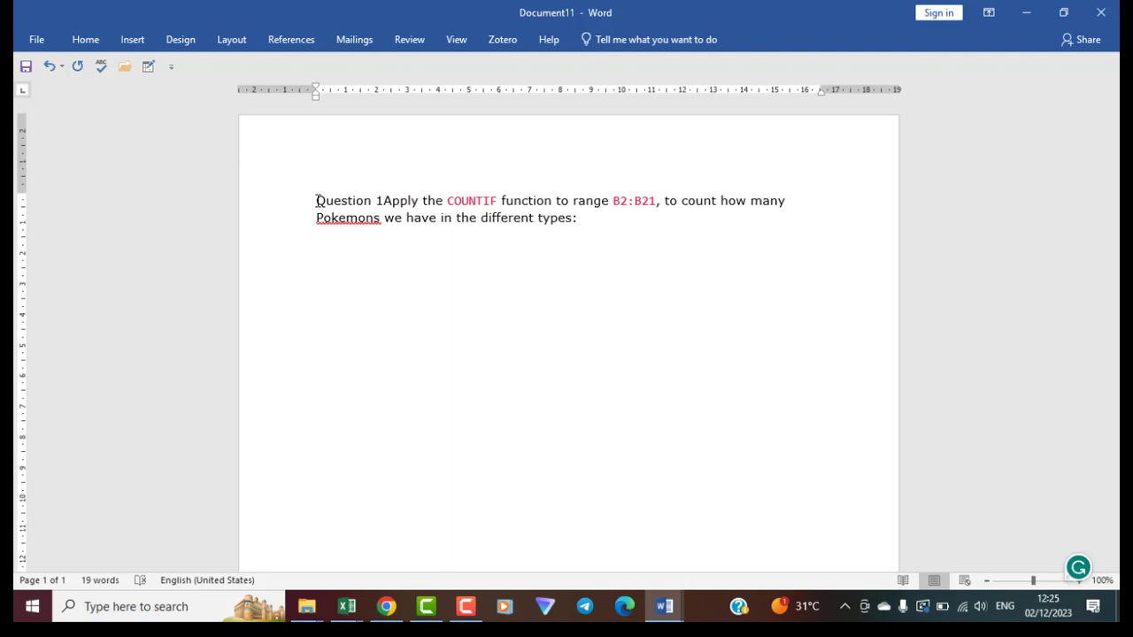
key("BackSpace")
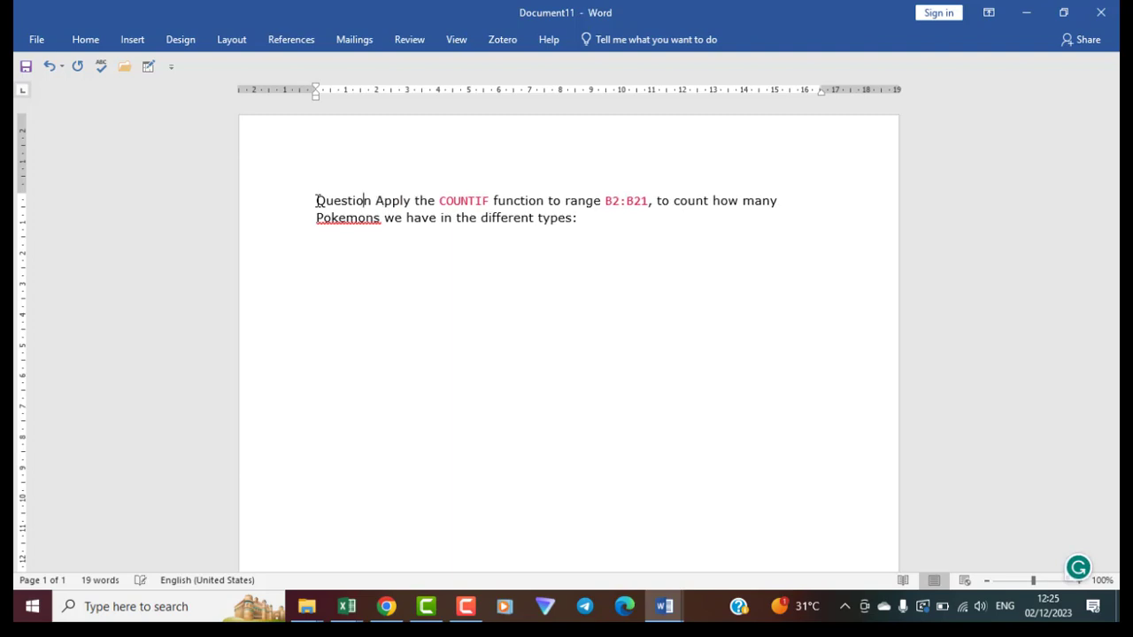
- Add the word "Countif" in front of "Question" at the start of the line
key("Left")
key("Left")
key("Left")
key("Left")
key("Left")
key("Left")
type("Coun")
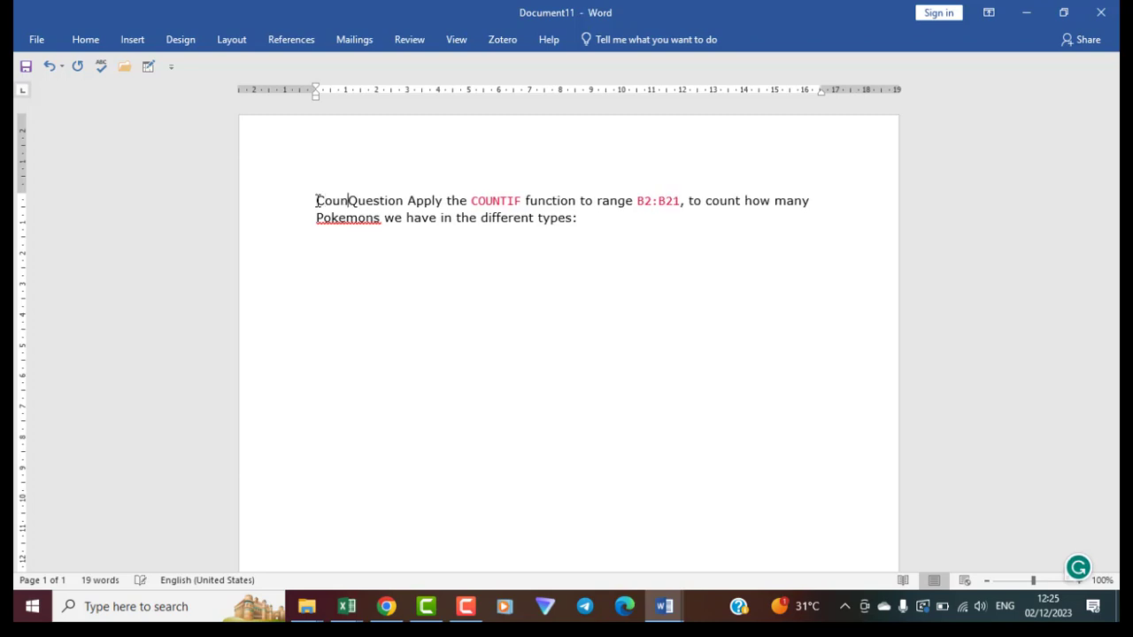
type("tif")
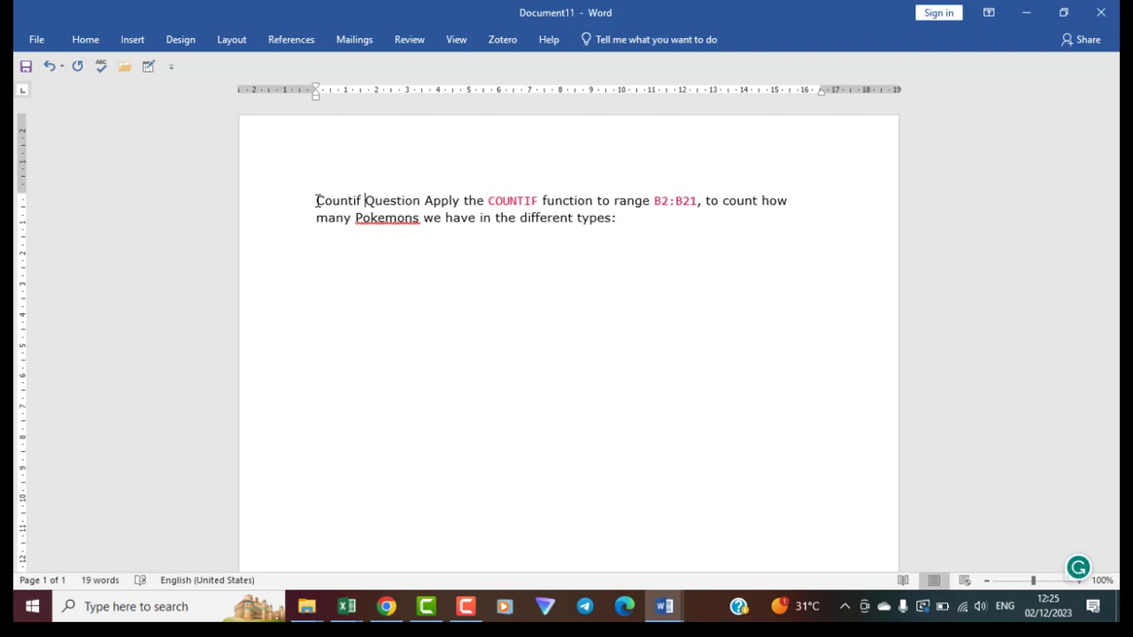
- Complete the heading as "Countif Question 1" and put the instruction in its own paragraph below without a leading space
key("Right")
key("Right")
key("Right")
key("Right")
key("Right")
key("Right")
key("Right")
key("Right")
type("1")
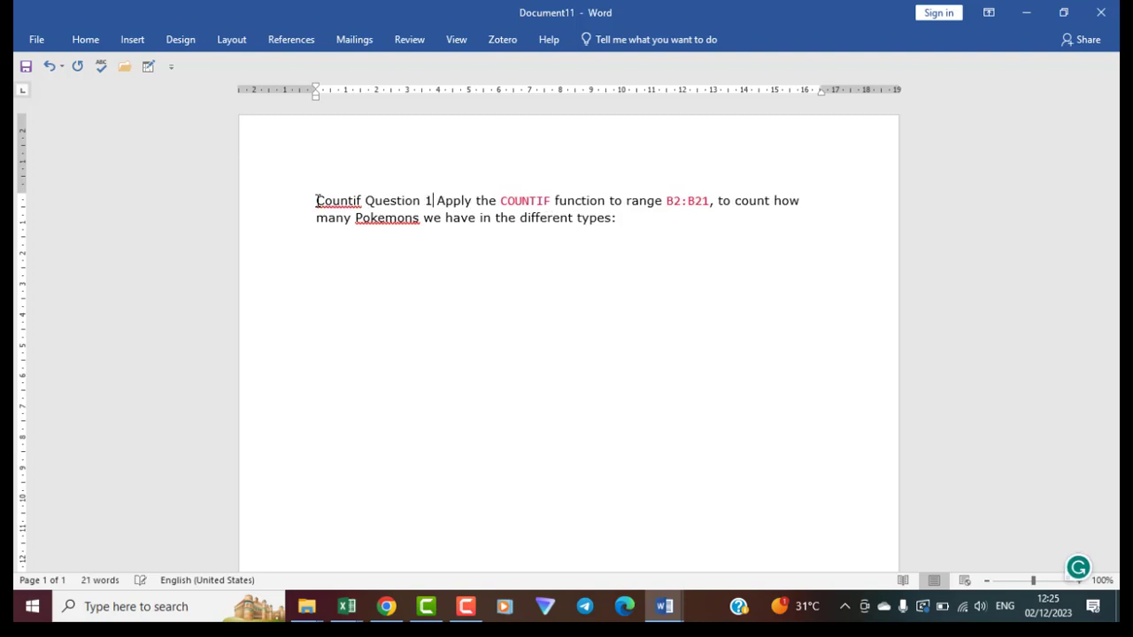
key("Return")
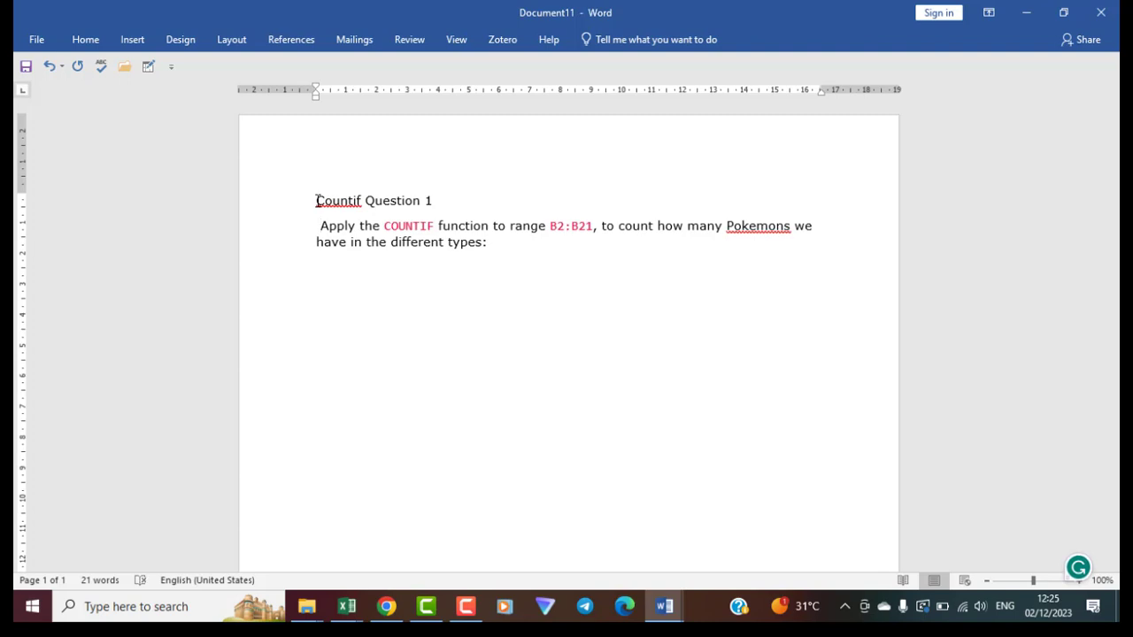
key("Delete")
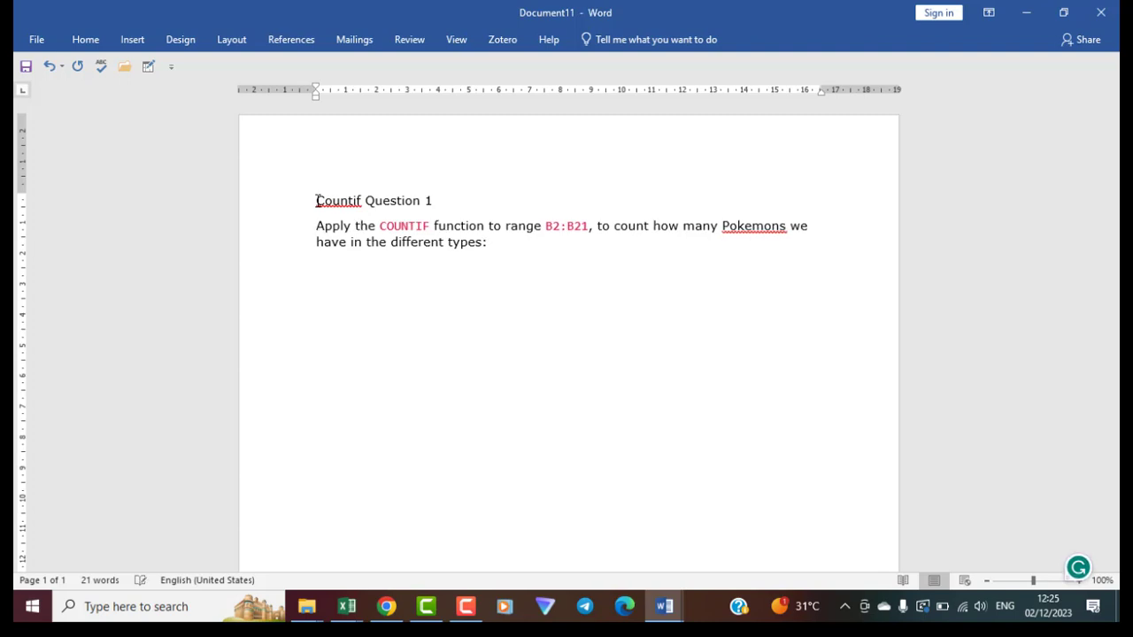